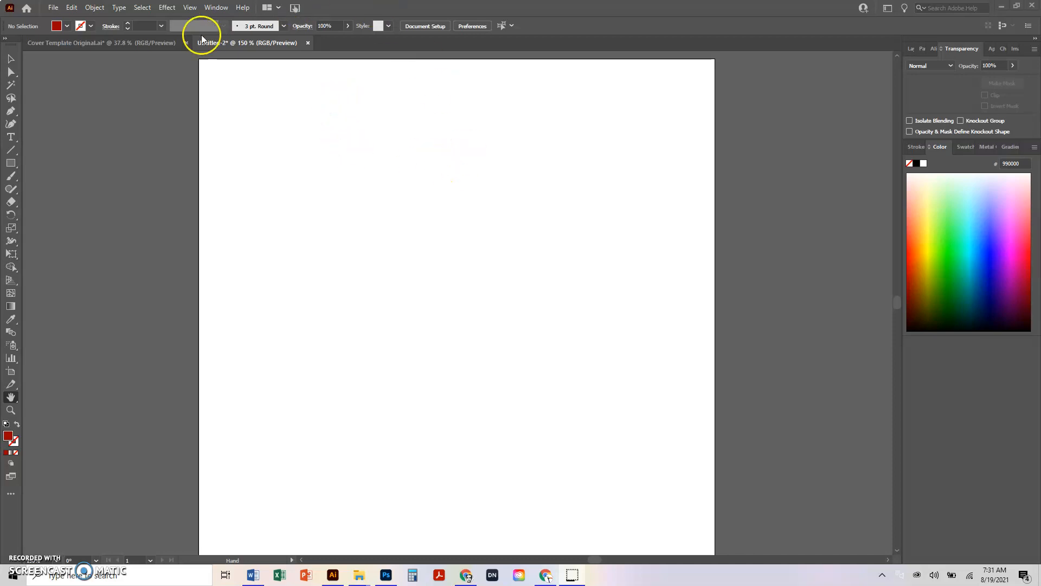
Step: Show the rulers along the blank artboard
left_click(191, 7)
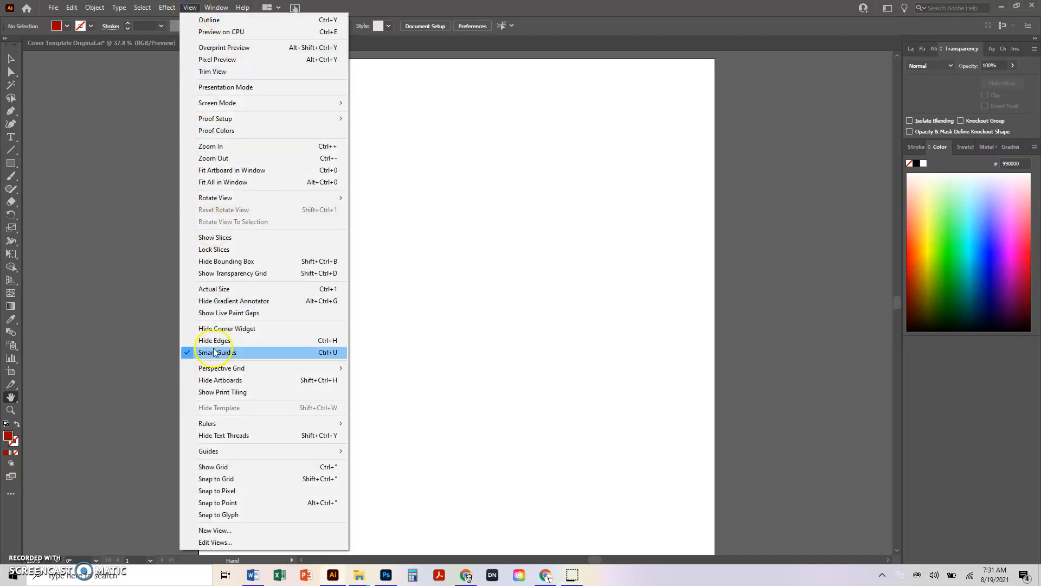
left_click(211, 421)
left_click(362, 424)
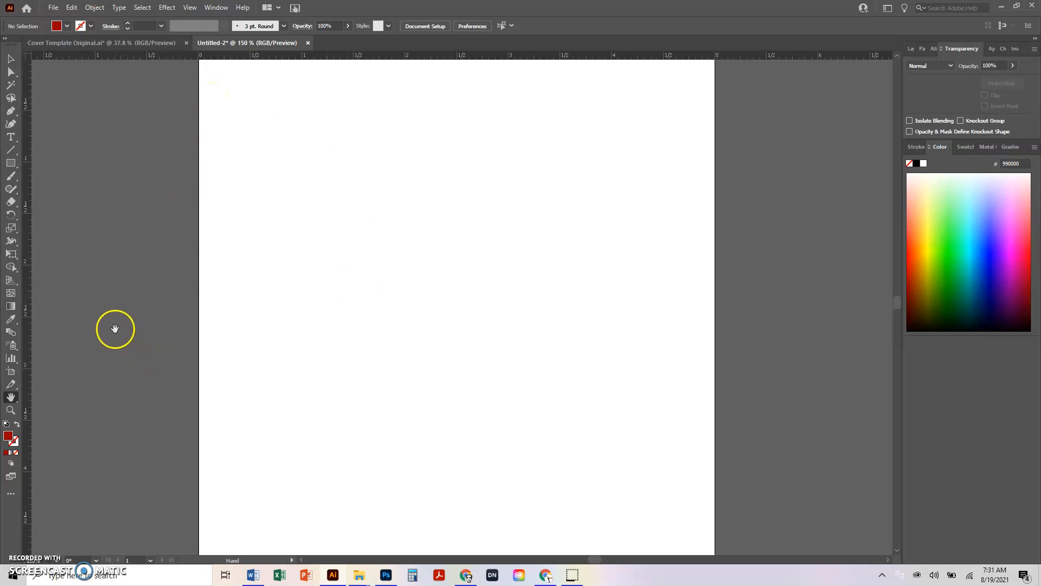
Step: Draw a dark red rectangle about 4.79 in wide and 2.92 in high, spanning nearly the artboard's full width
left_click(10, 163)
left_click_drag(397, 271, 571, 370)
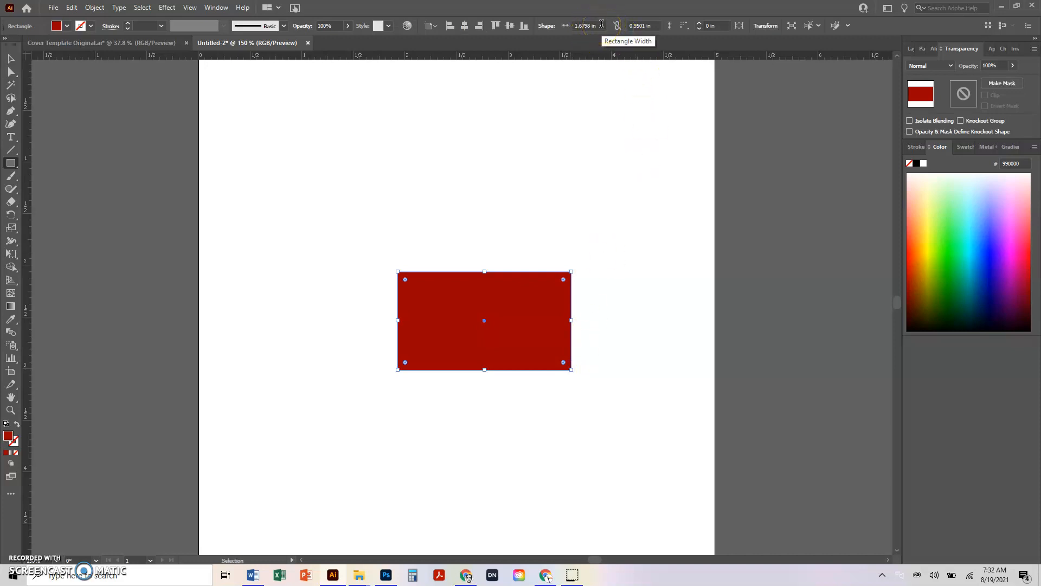
key("Delete")
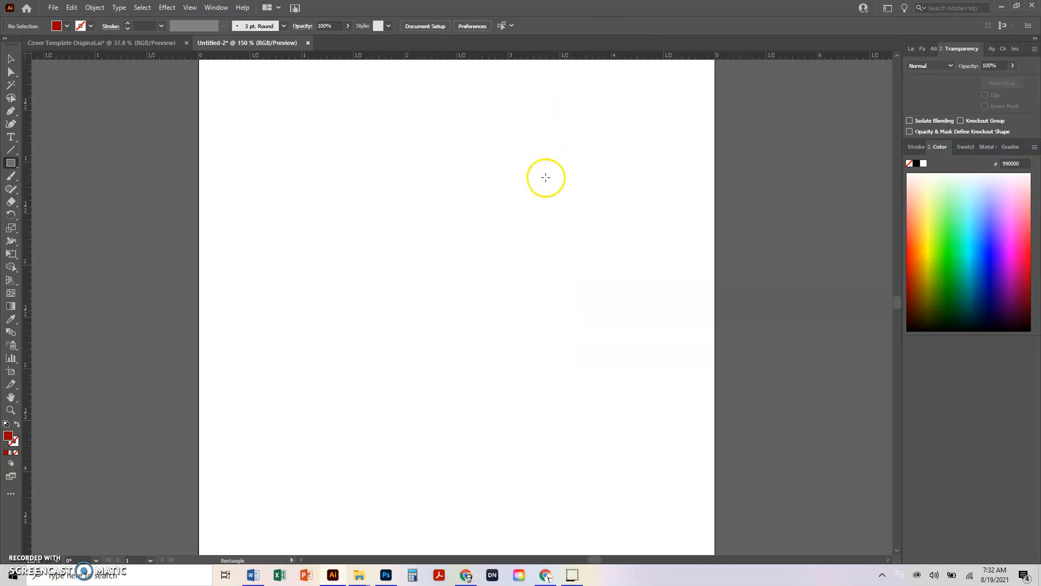
left_click_drag(208, 119, 703, 420)
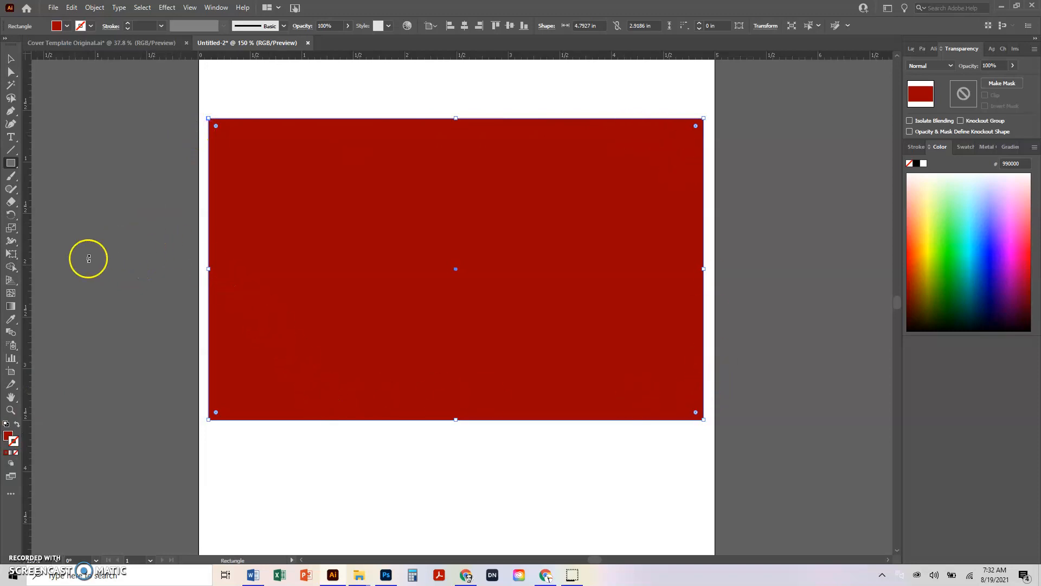
Step: Activate the Mesh tool for the selected red rectangle
left_click(10, 294)
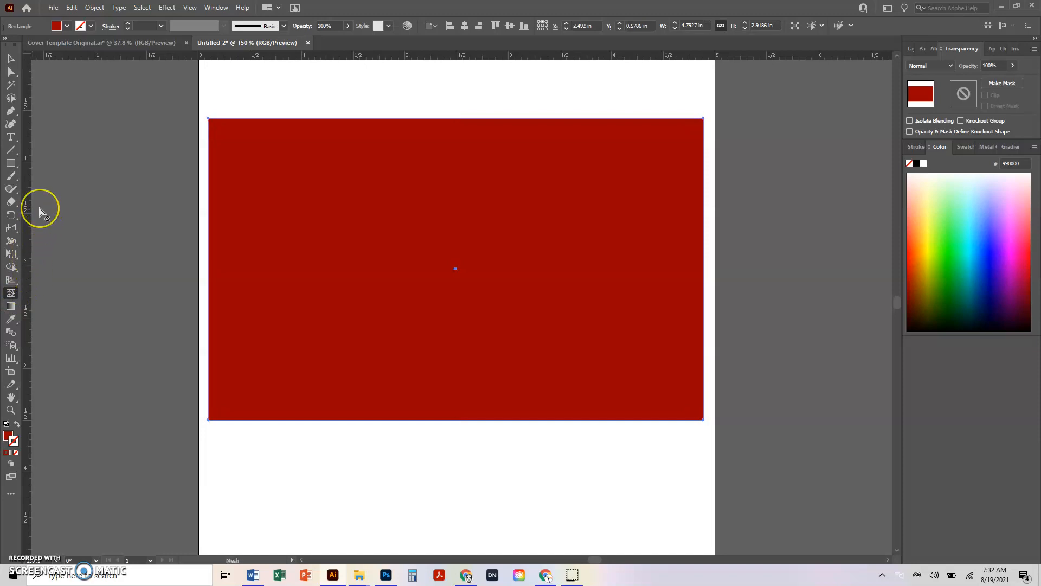
key("ctrl+minus")
key("ctrl+minus")
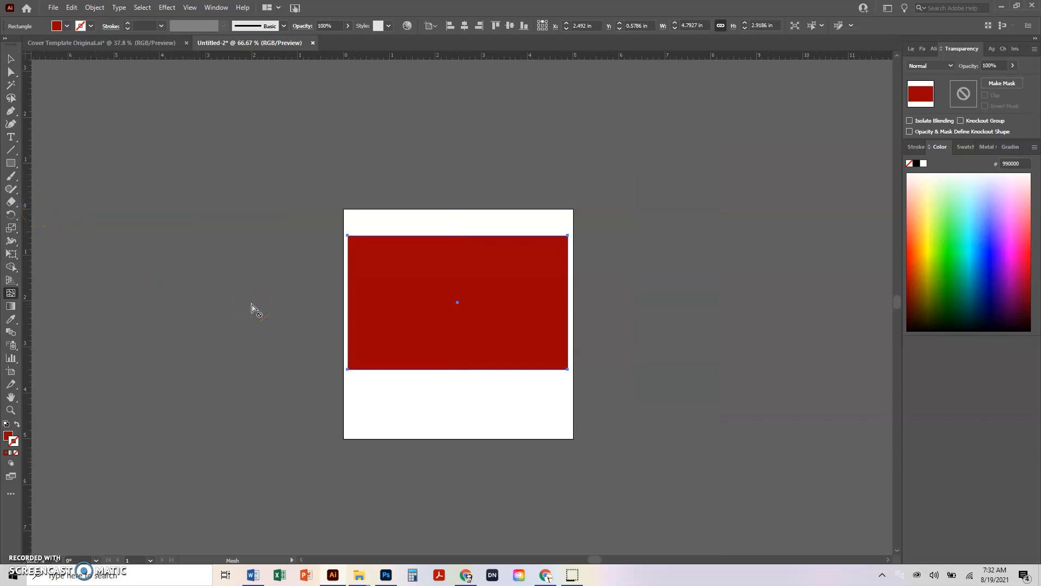
key("ctrl+plus")
key("ctrl+plus")
key("ctrl+plus")
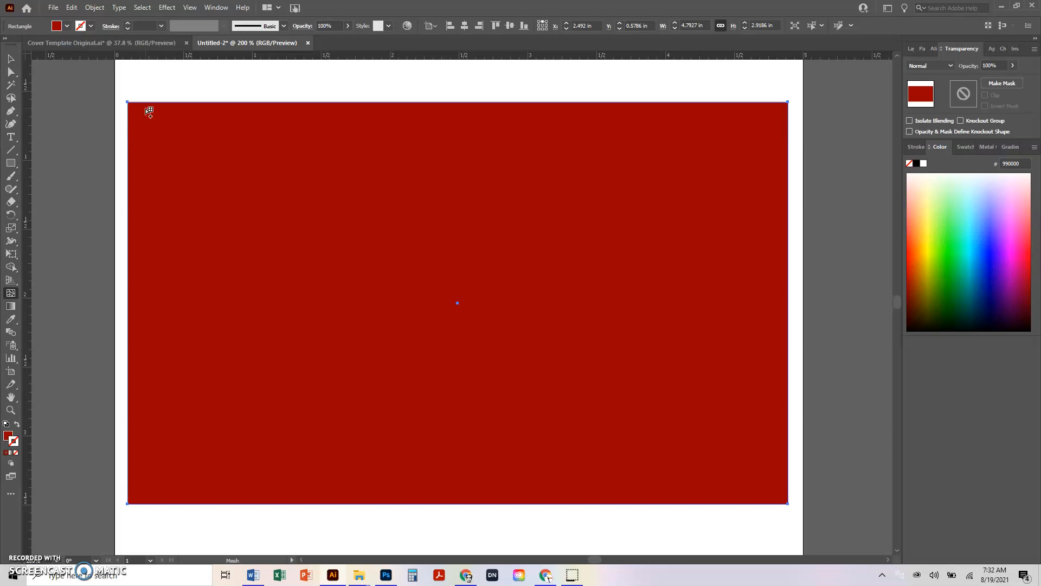
left_click(144, 112)
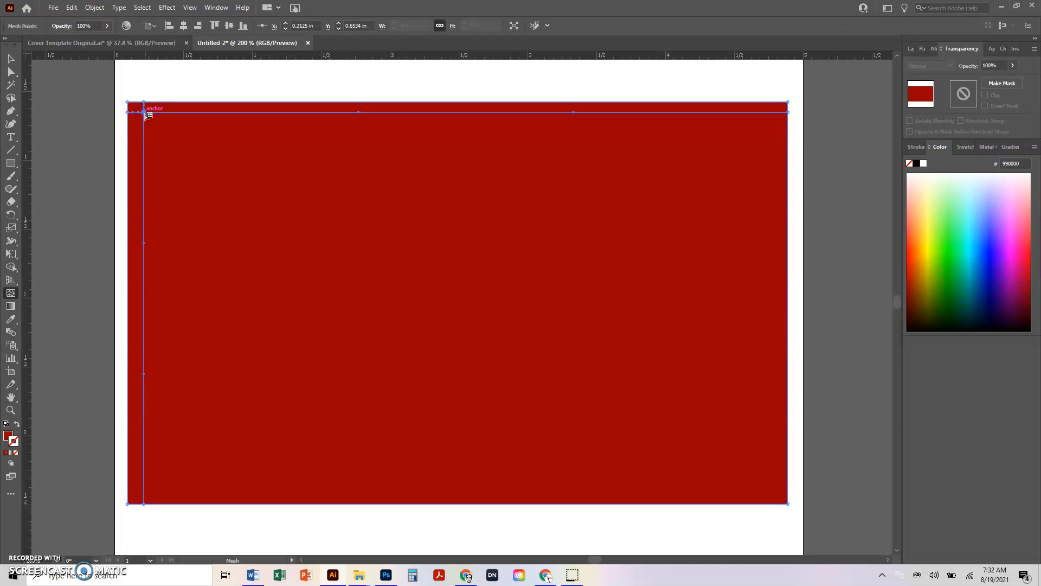
left_click(146, 112)
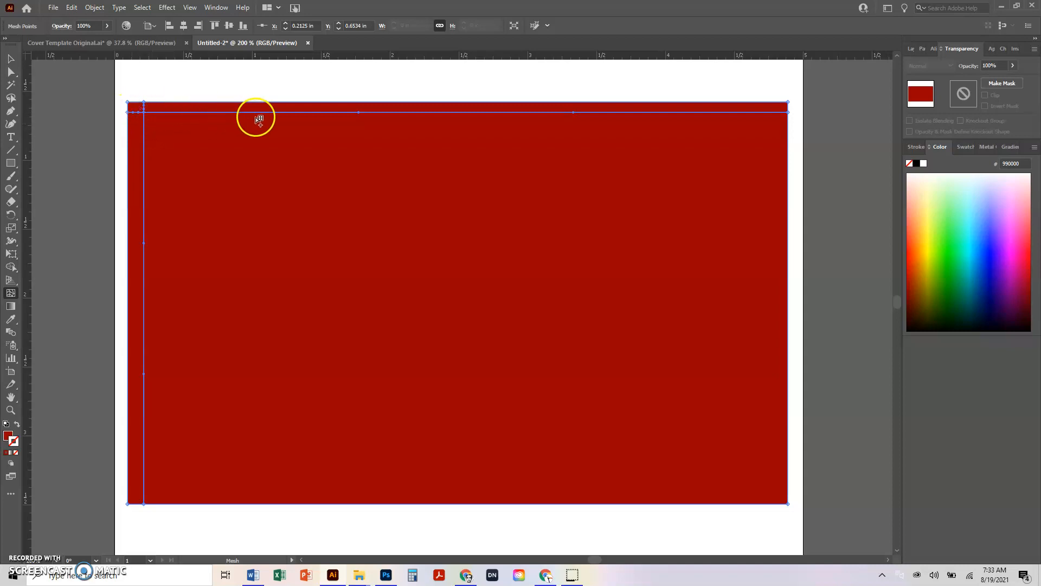
key("v")
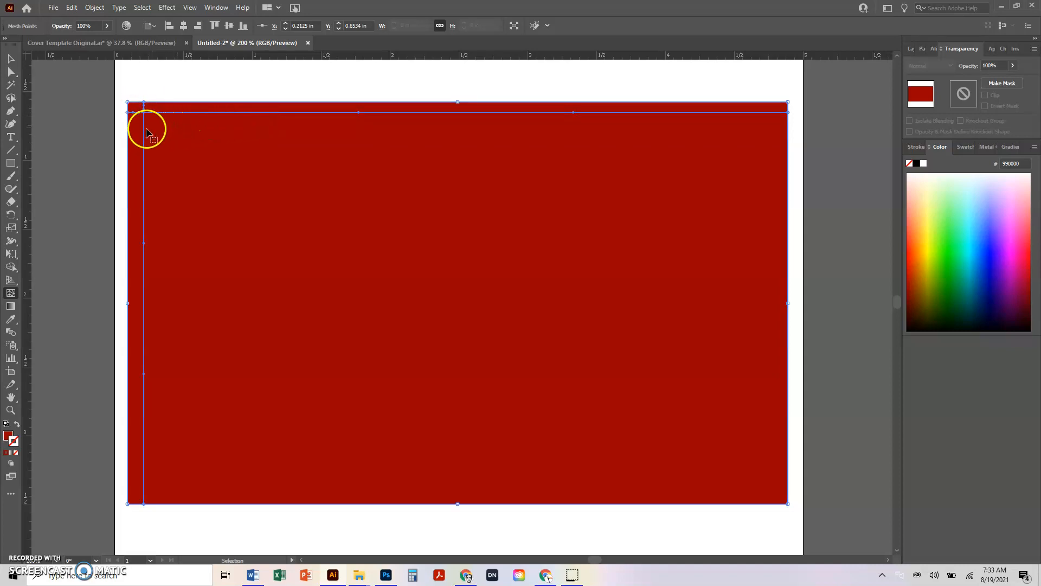
key("ctrl+z")
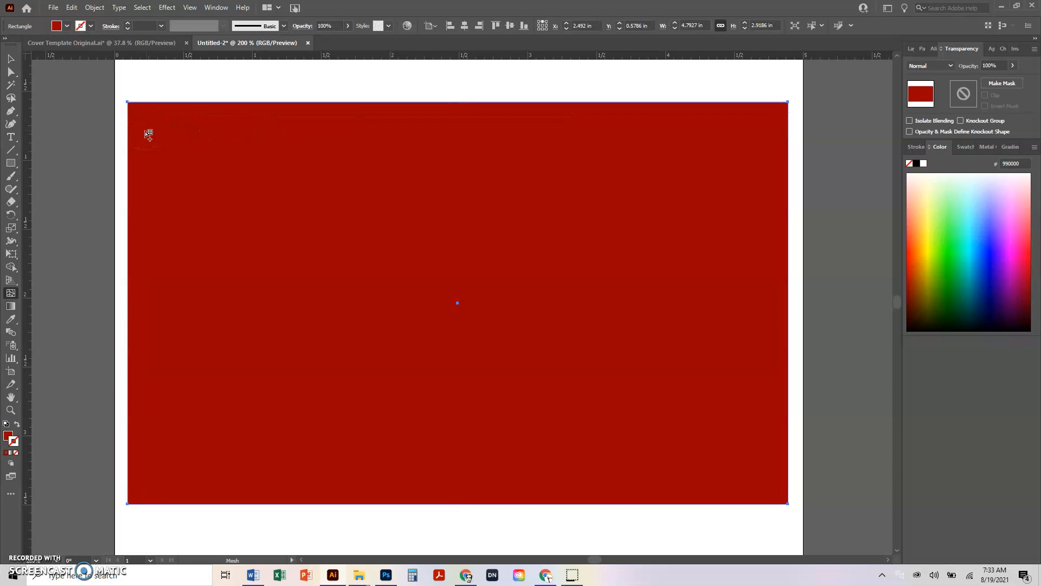
Step: Add two tight groups of three vertical mesh lines near the rectangle's left edge, at X about 0.15–0.21 in and 0.31–0.42 in
left_click(136, 102)
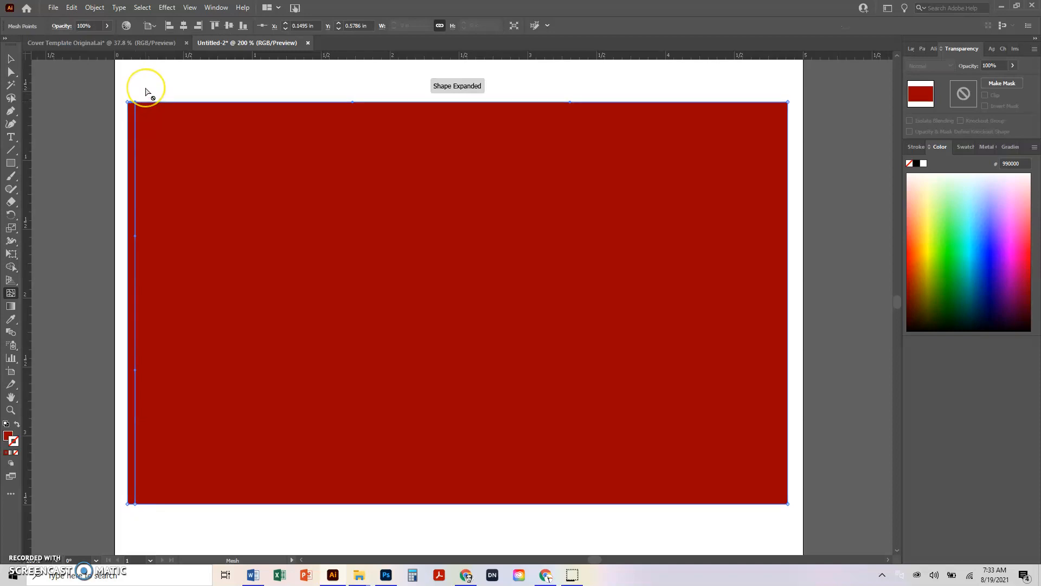
left_click(140, 101)
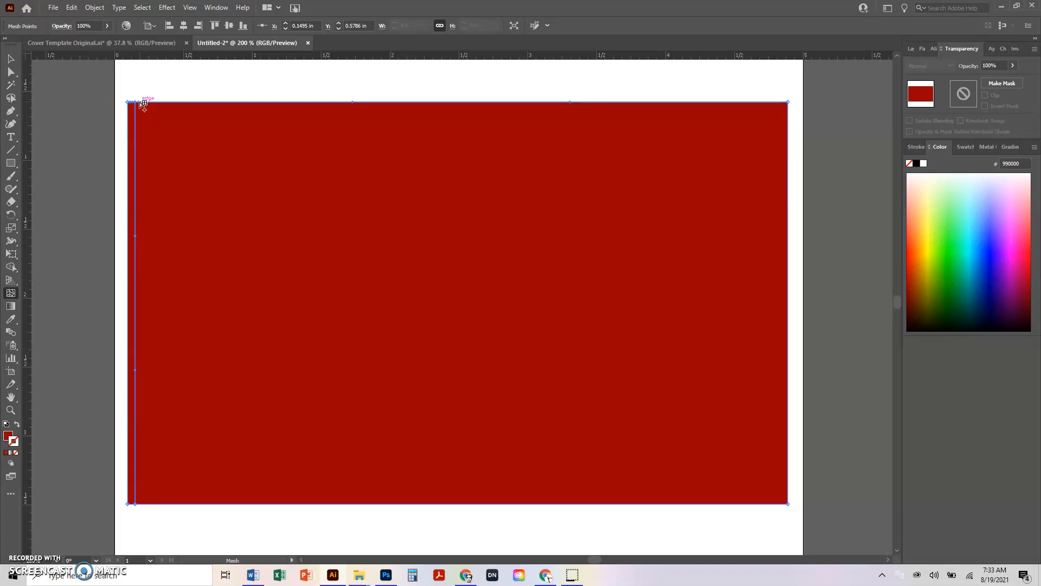
left_click(139, 102)
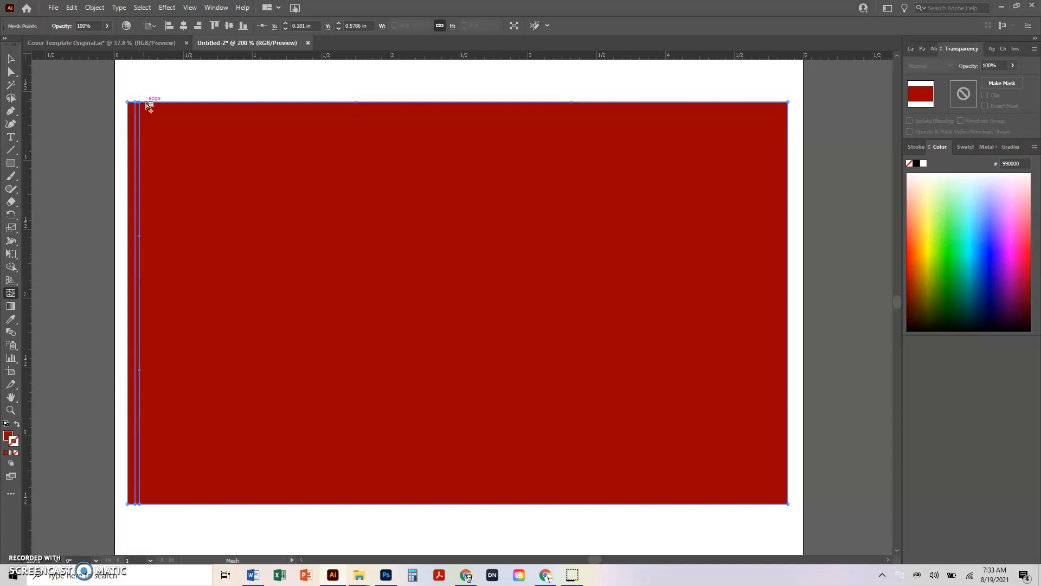
left_click(143, 102)
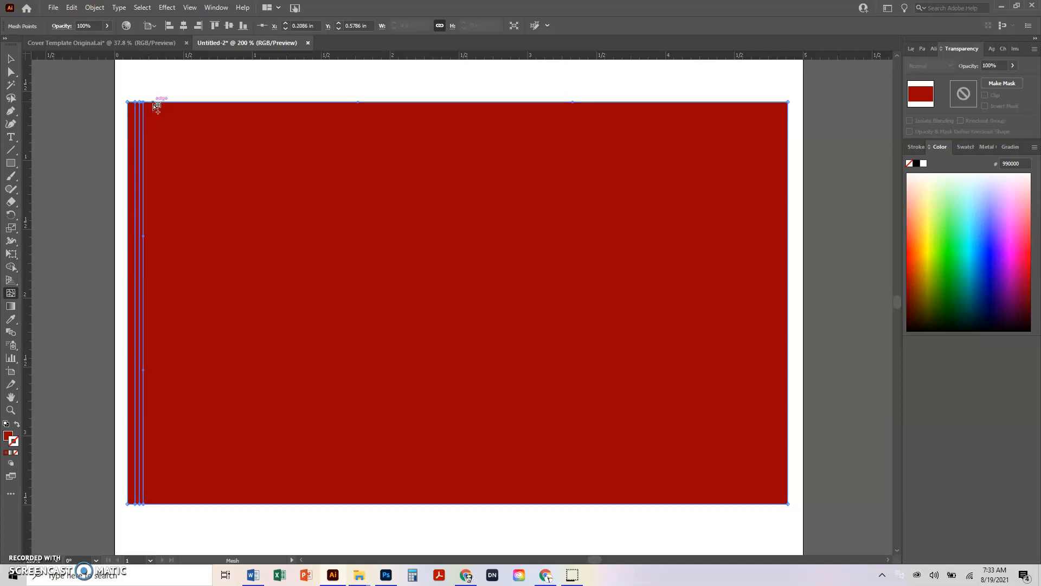
left_click(157, 102)
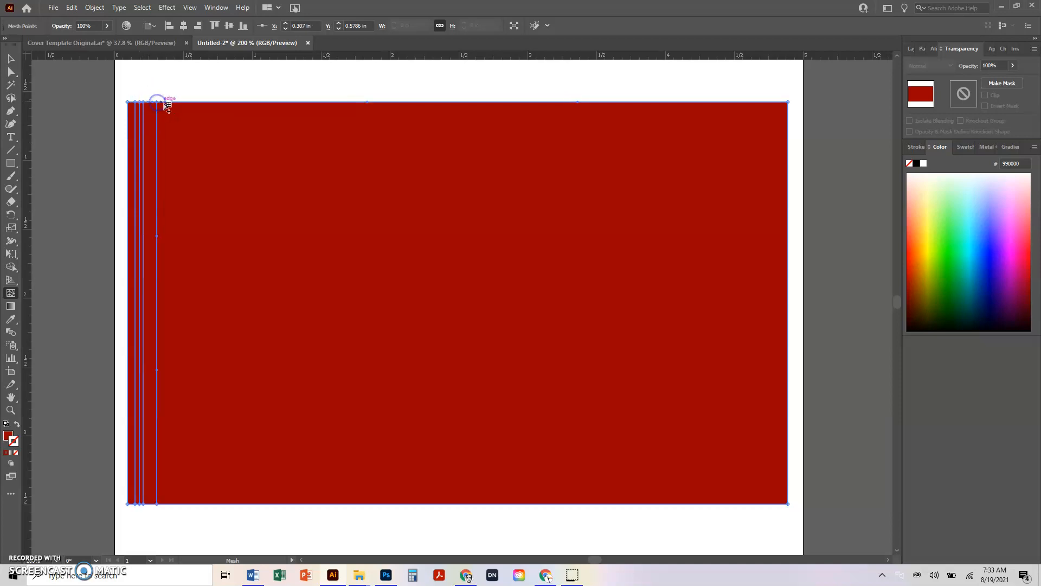
left_click(164, 102)
left_click(172, 102)
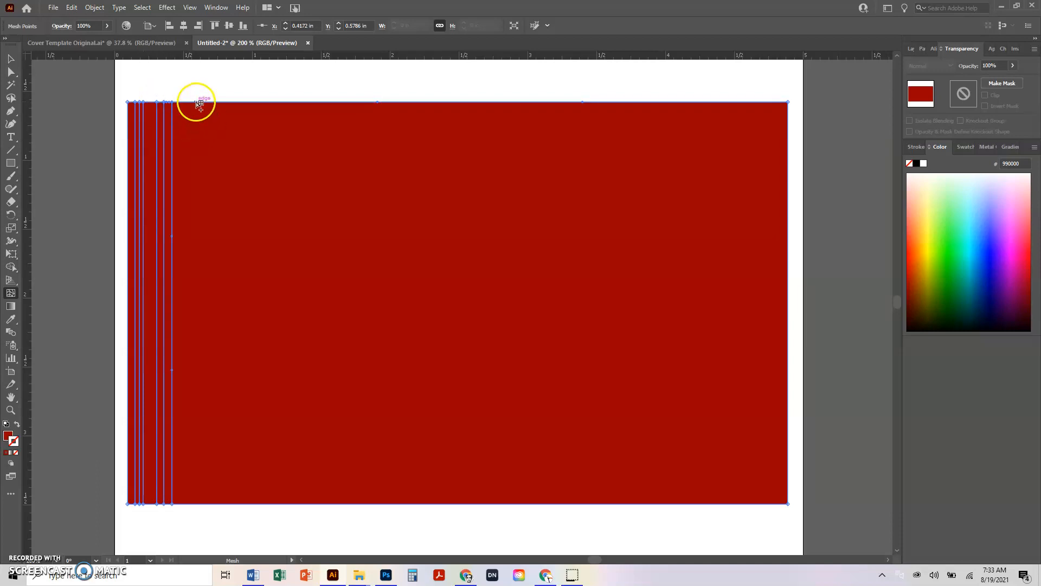
Step: Add a group of three widely spaced vertical mesh lines further right along the rectangle's top edge, ending at X about 1.43 in
left_click(239, 102)
left_click(272, 102)
left_click(310, 102)
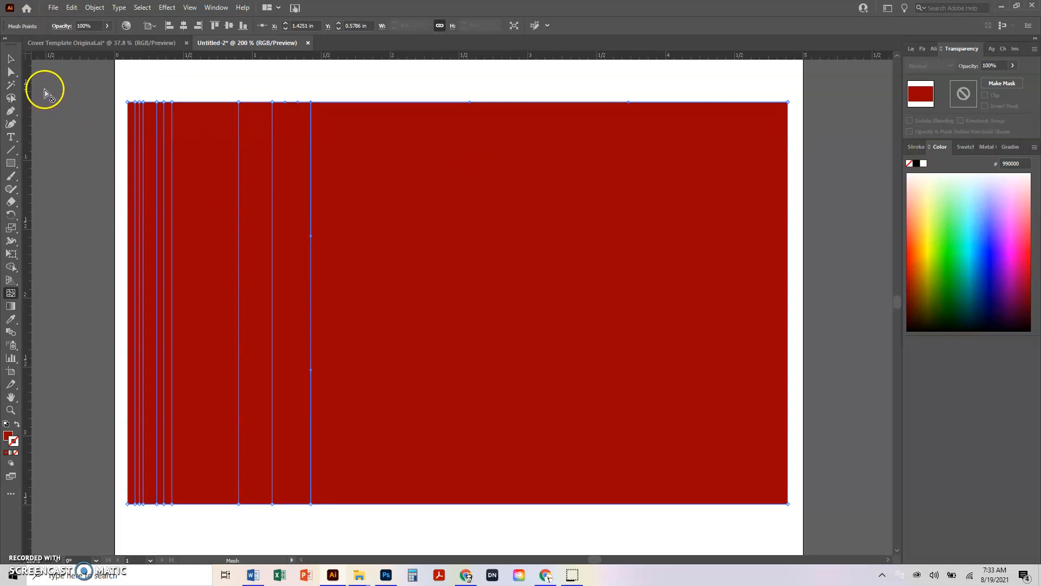
Step: Color the top and bottom mesh points of the wide group's middle line black (000000)
left_click(12, 73)
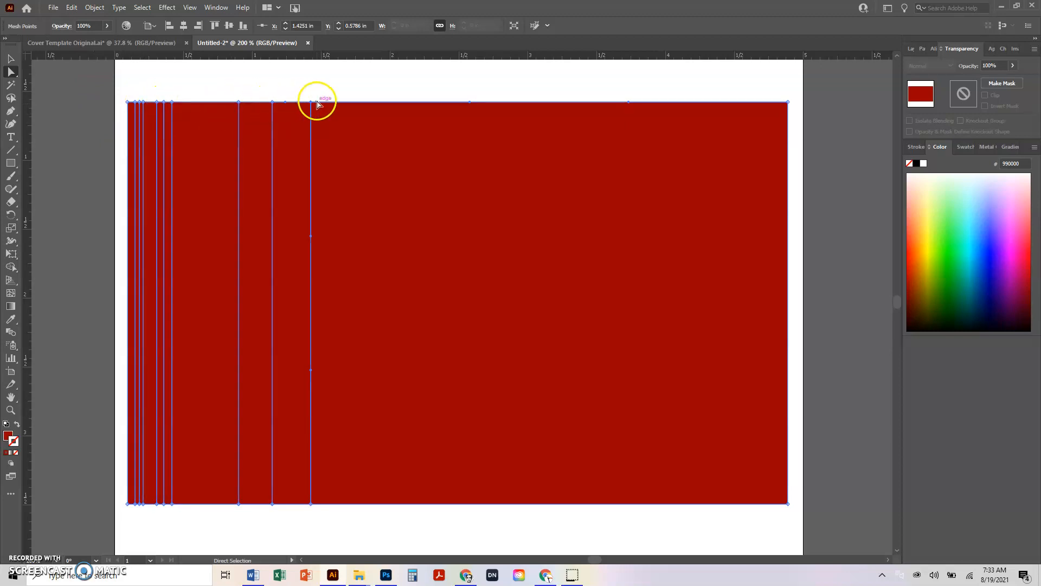
left_click(272, 102)
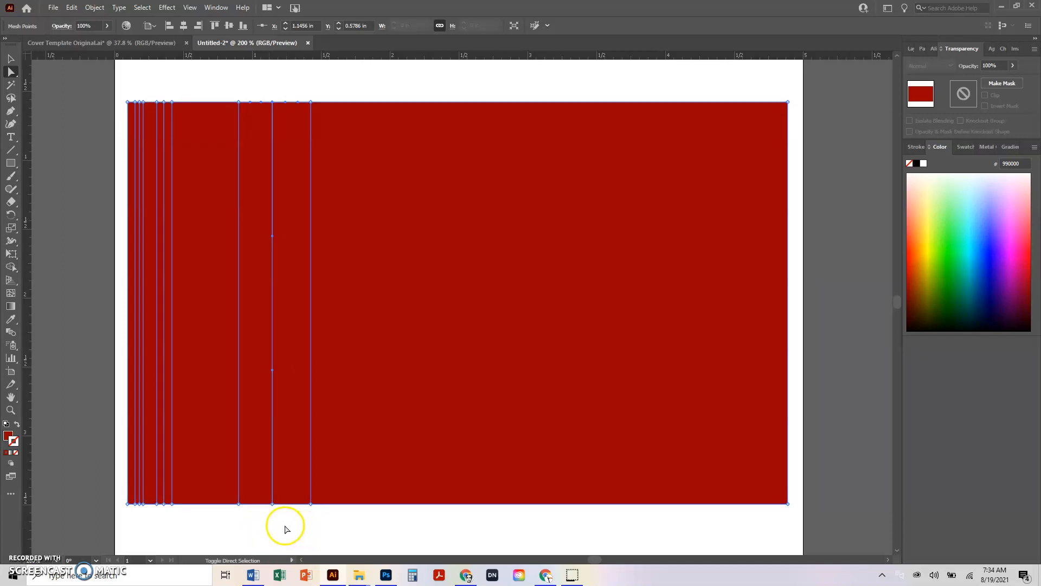
left_click(272, 504, "shift")
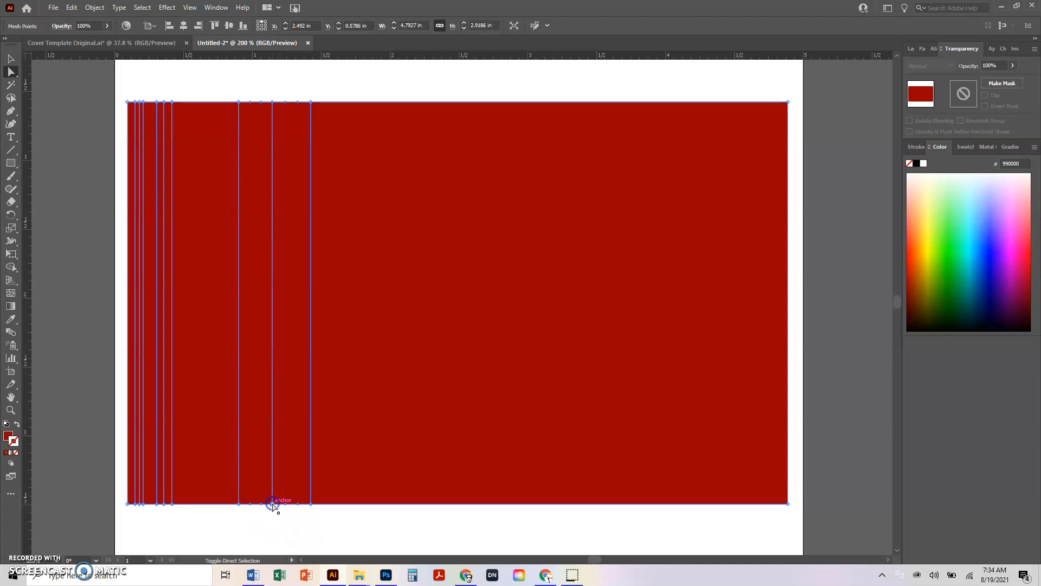
double_click(8, 436)
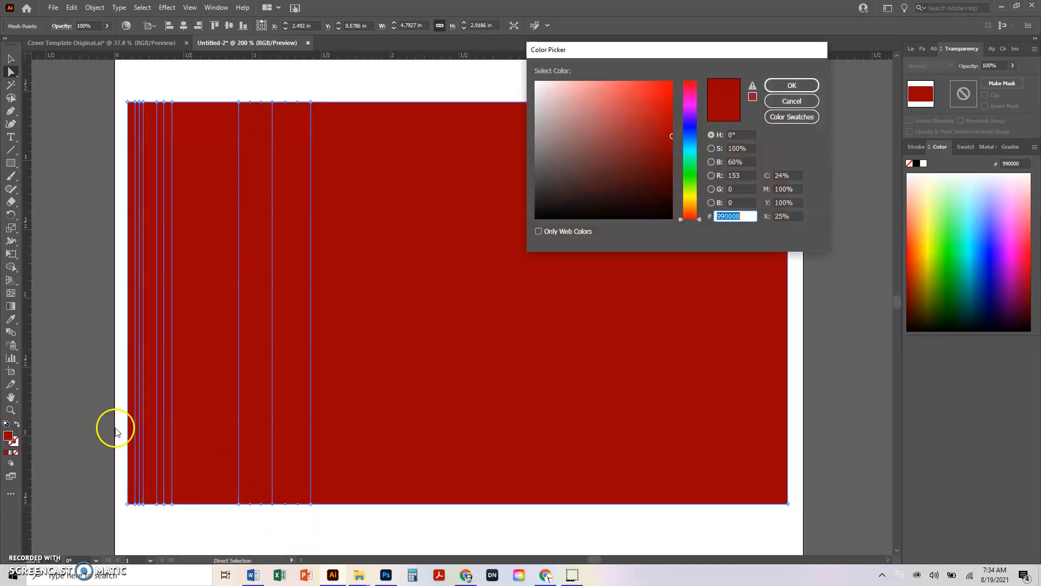
left_click_drag(550, 210, 551, 221)
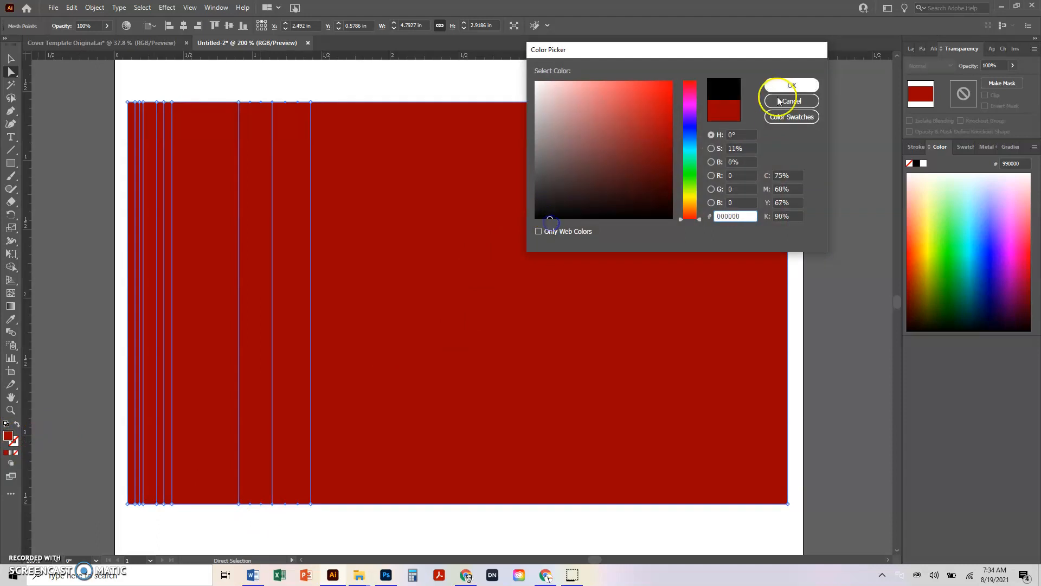
left_click(791, 85)
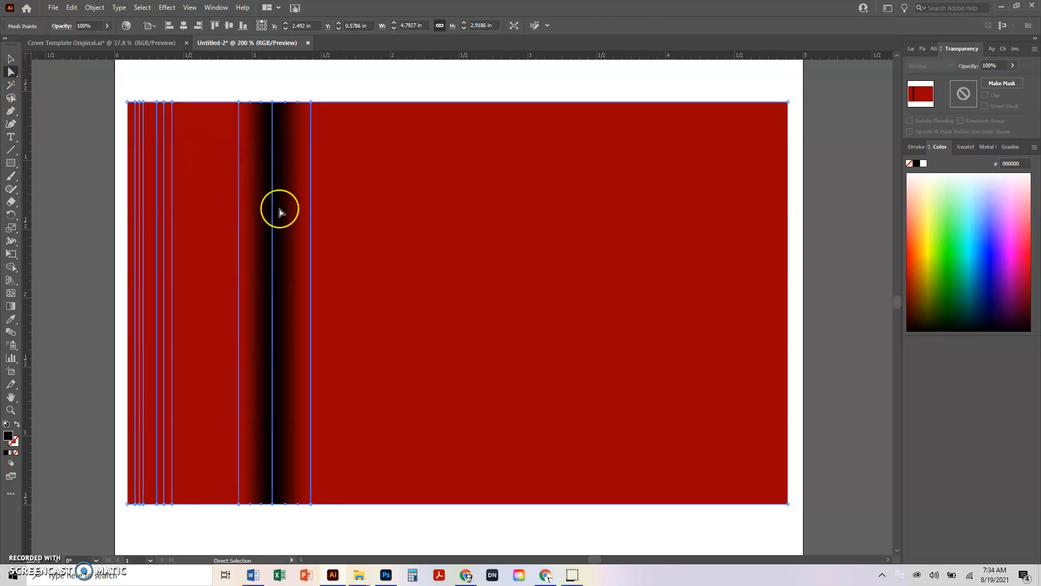
Step: Examine up close how the black middle line blends into red towards its two neighbouring mesh lines
key("ctrl+plus")
key("ctrl+plus")
key("ctrl+plus")
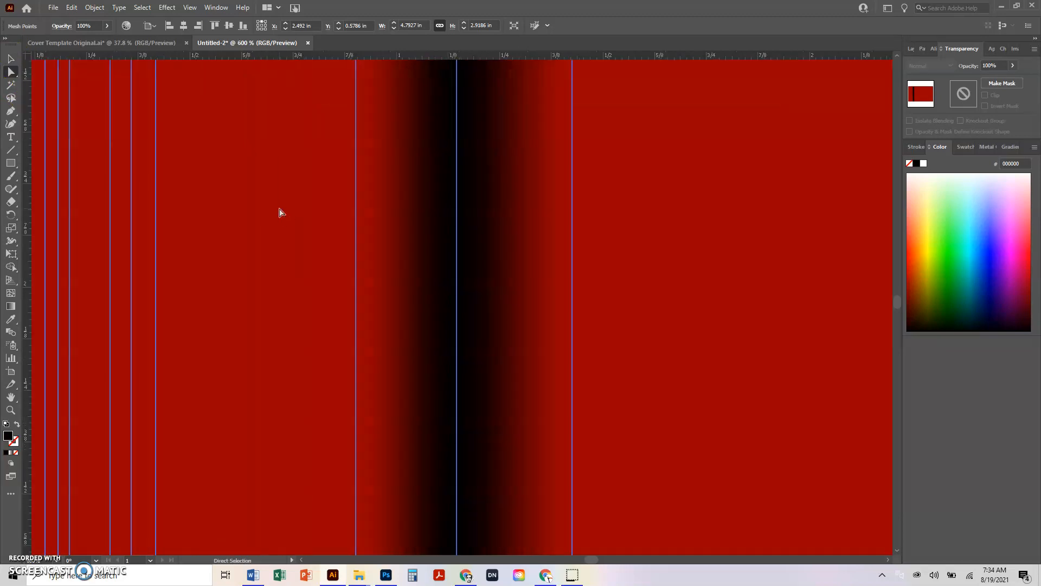
left_click(455, 273)
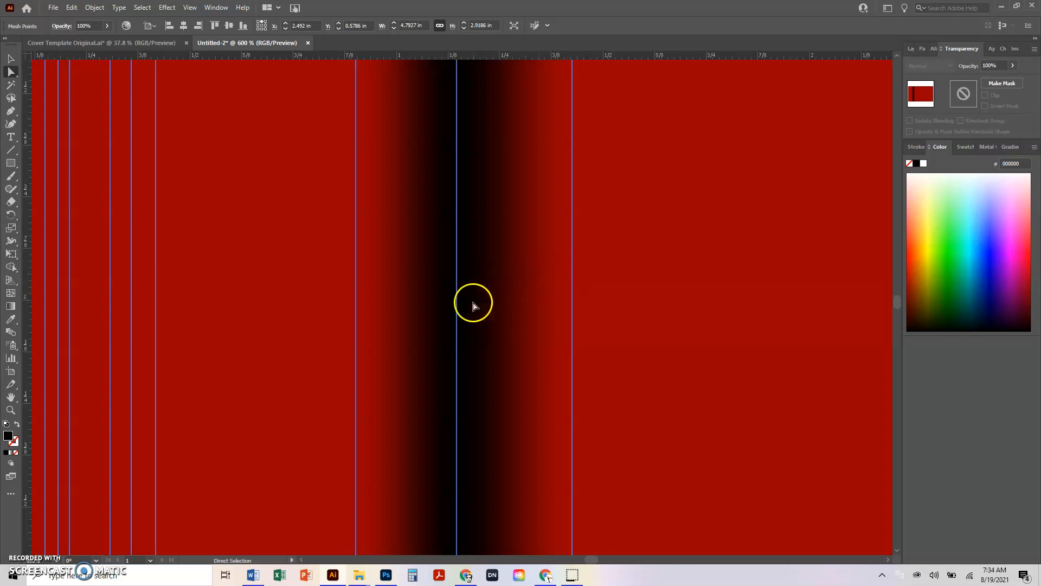
left_click(572, 281)
left_click(356, 324)
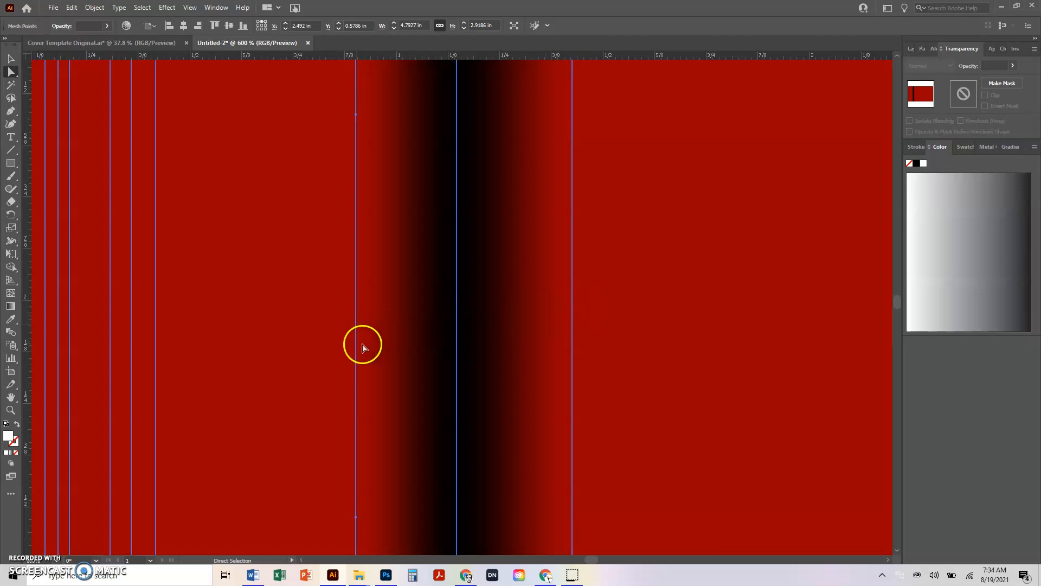
key("ctrl+minus")
key("ctrl+minus")
key("ctrl+minus")
key("ctrl+minus")
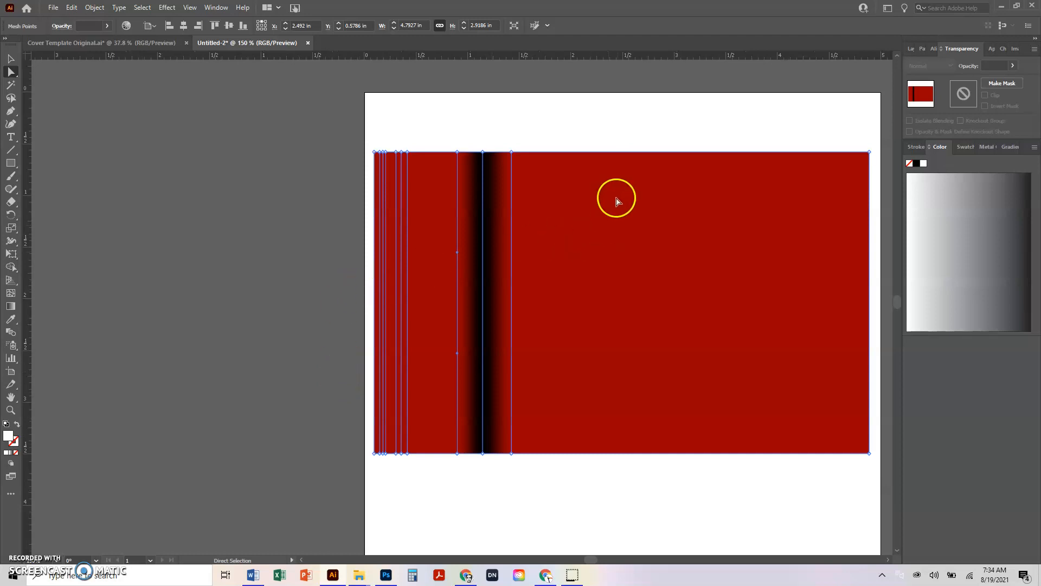
Step: Color both end points of the middle line in the second tight group black (000000), and deselect the mesh
left_click(402, 154)
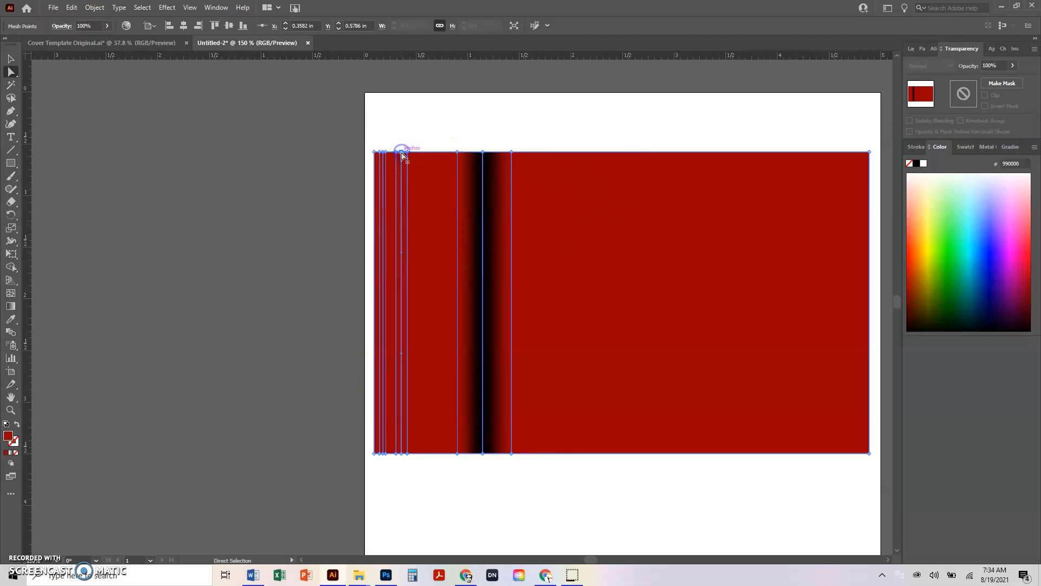
left_click(402, 453)
double_click(8, 435)
left_click_drag(636, 200, 641, 224)
left_click(787, 86)
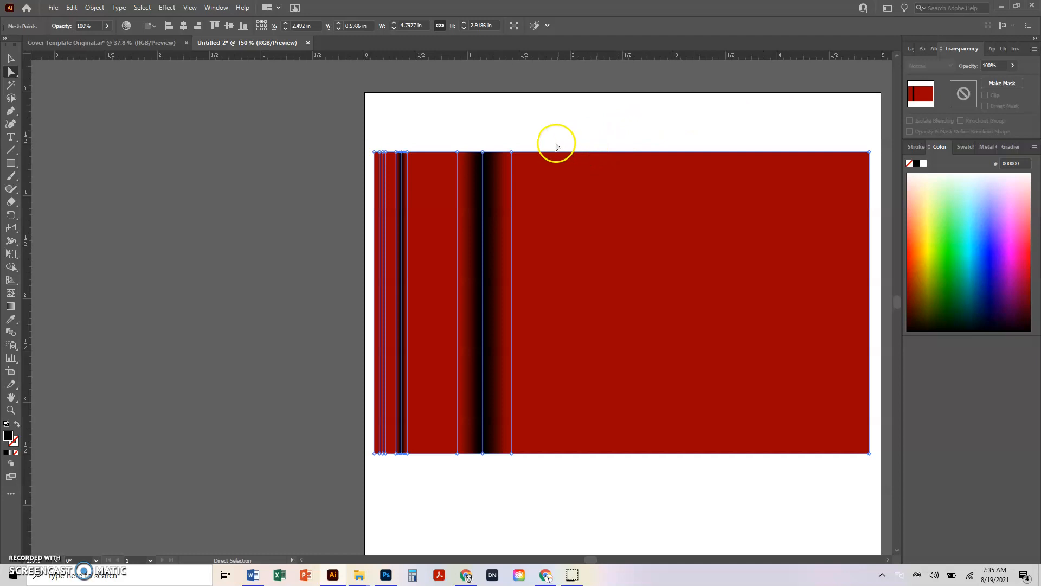
key("v")
left_click(505, 116)
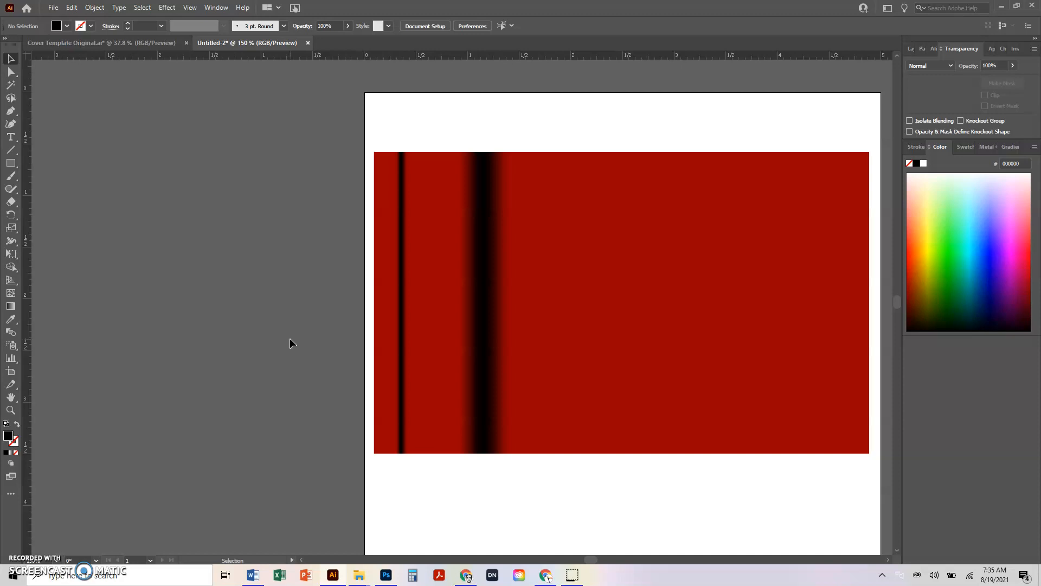
Step: Color the top and bottom mesh points of the narrowest group's middle line, nearest the rectangle's left edge, black (000000), and deselect the mesh
left_click(395, 307)
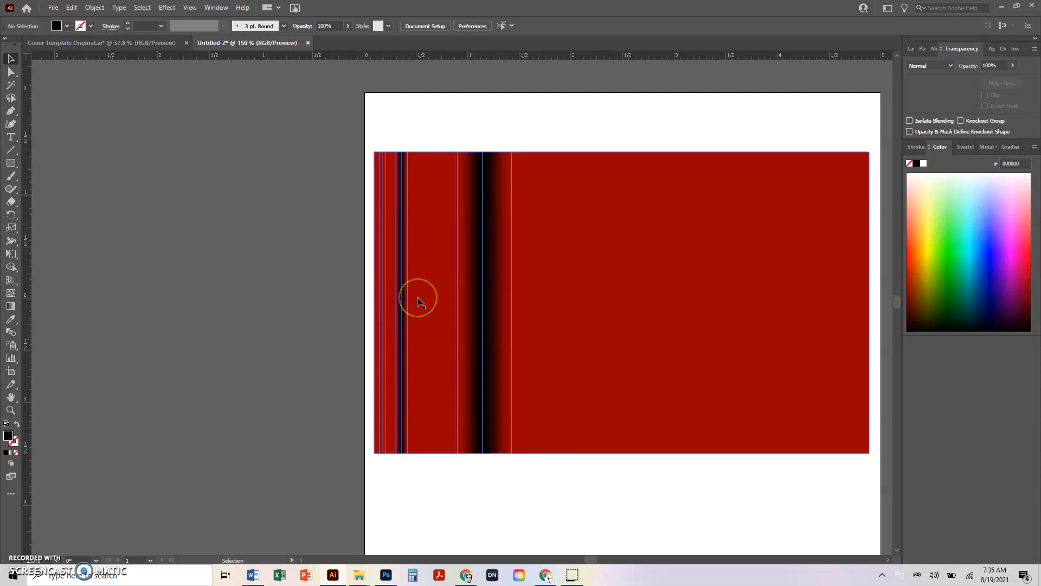
left_click(383, 157)
key("a")
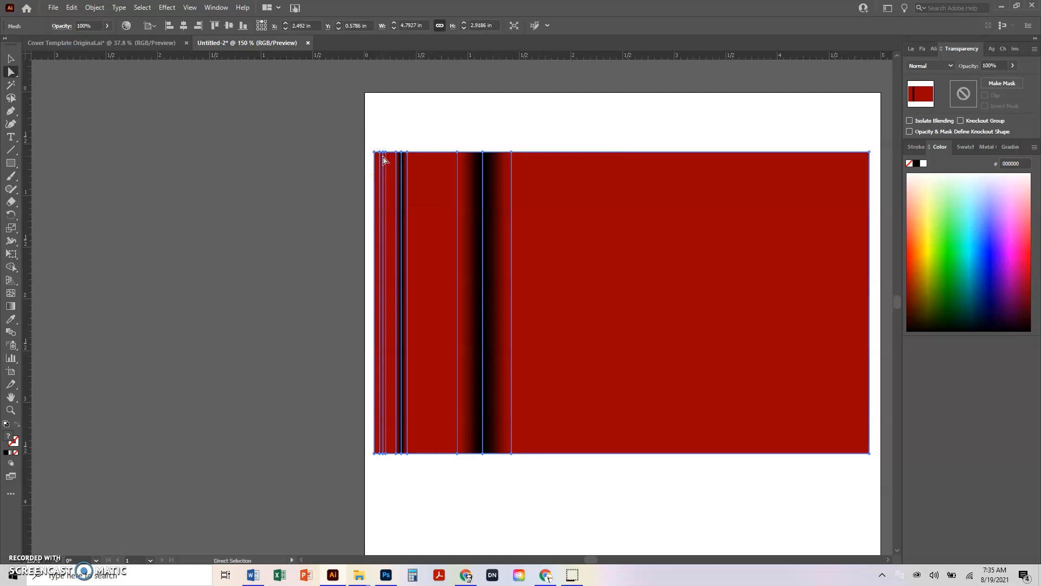
left_click(383, 154)
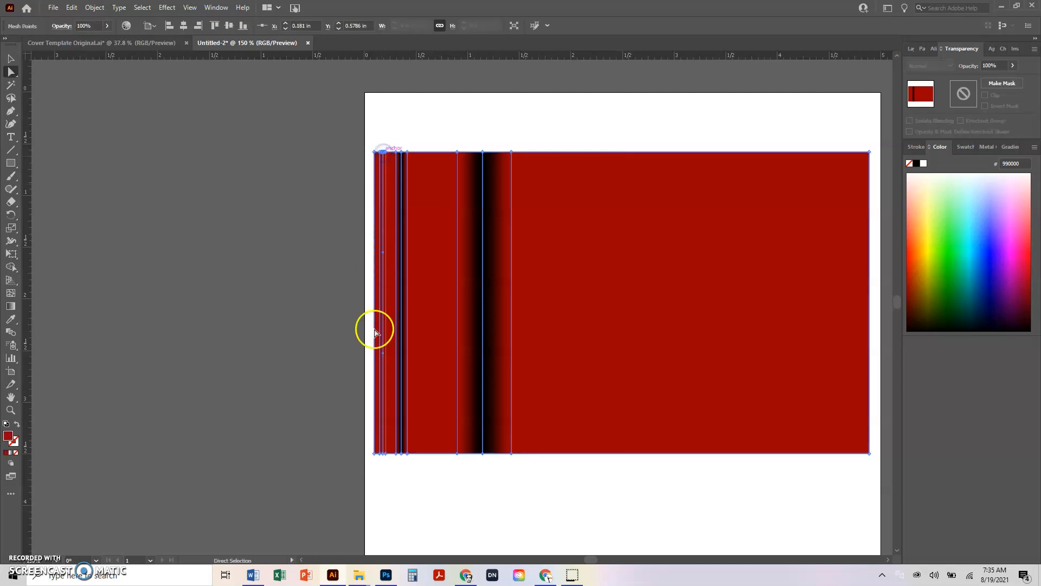
left_click(382, 453)
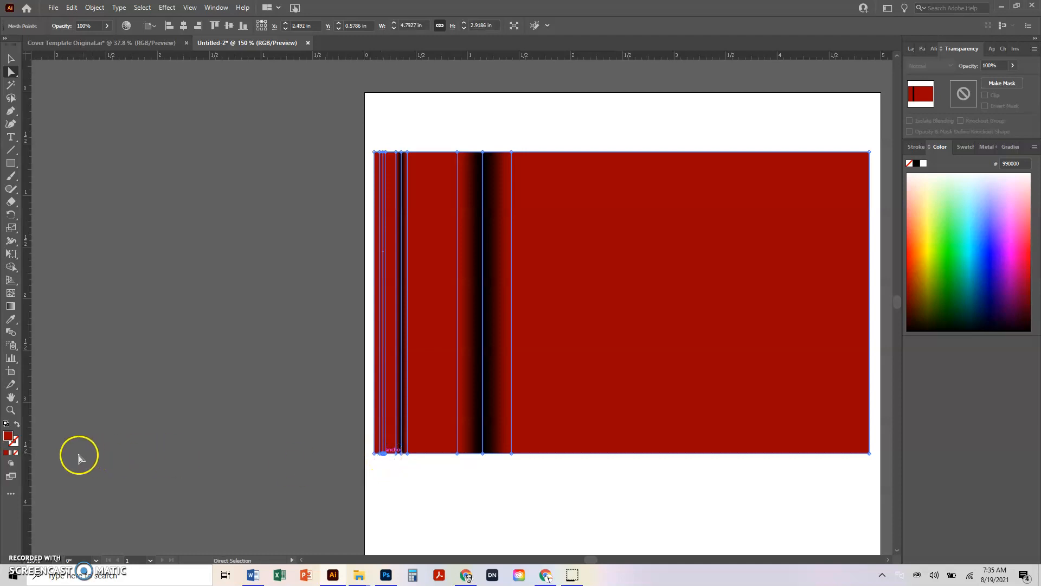
double_click(8, 435)
left_click(602, 211)
left_click_drag(602, 211, 618, 219)
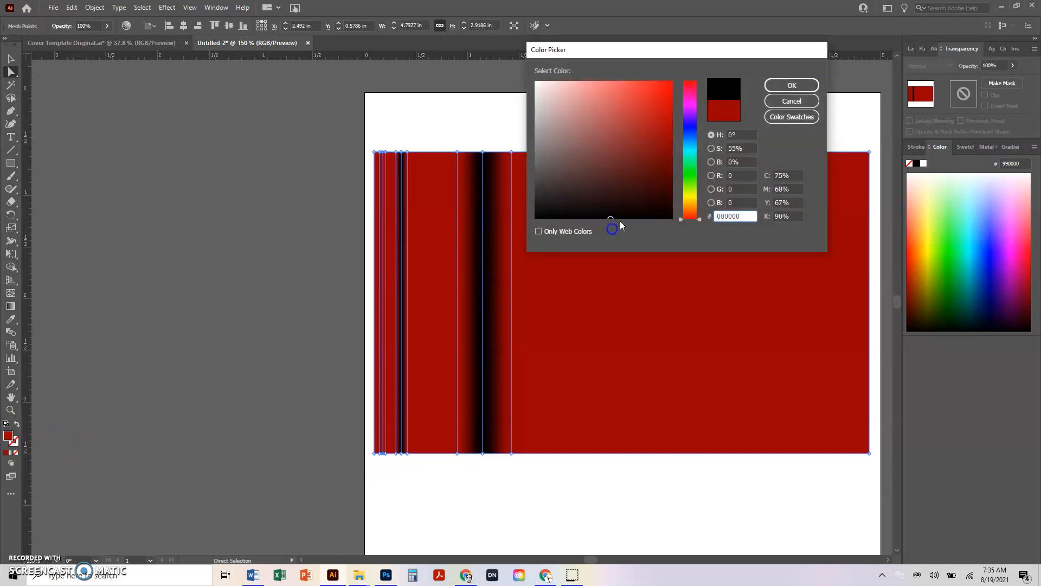
left_click(792, 86)
key("v")
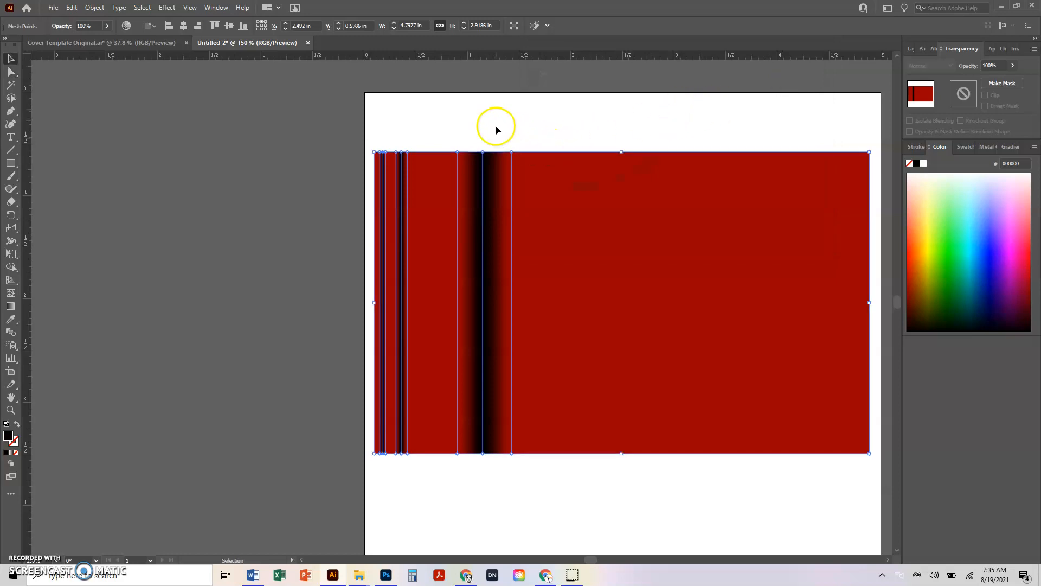
left_click(495, 126)
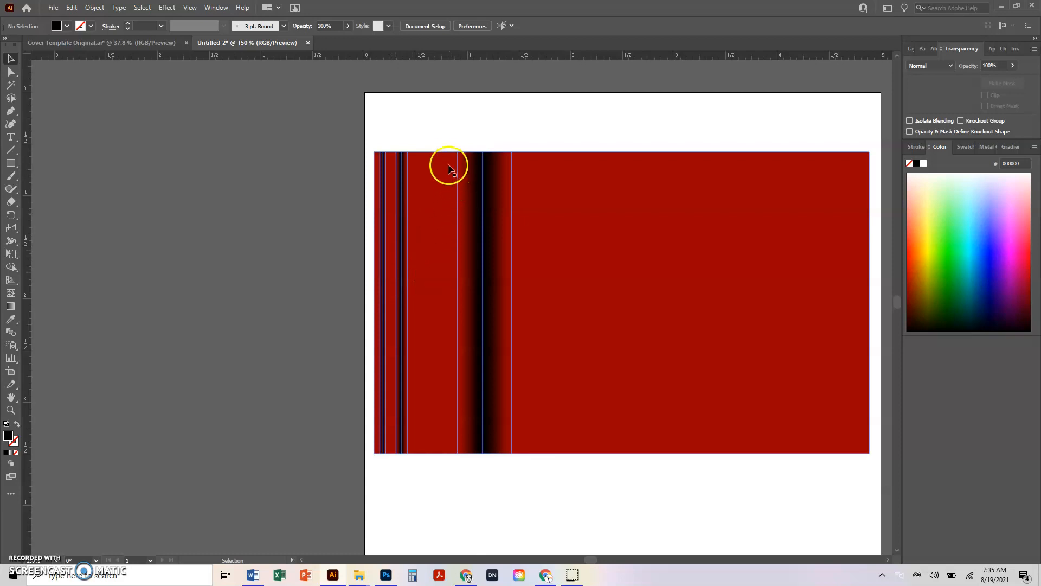
Step: Compare up close how the mesh line spacing affects the edge softness of the three black stripes, with the mesh selected and deselected
key("ctrl+plus")
key("ctrl+plus")
key("ctrl+plus")
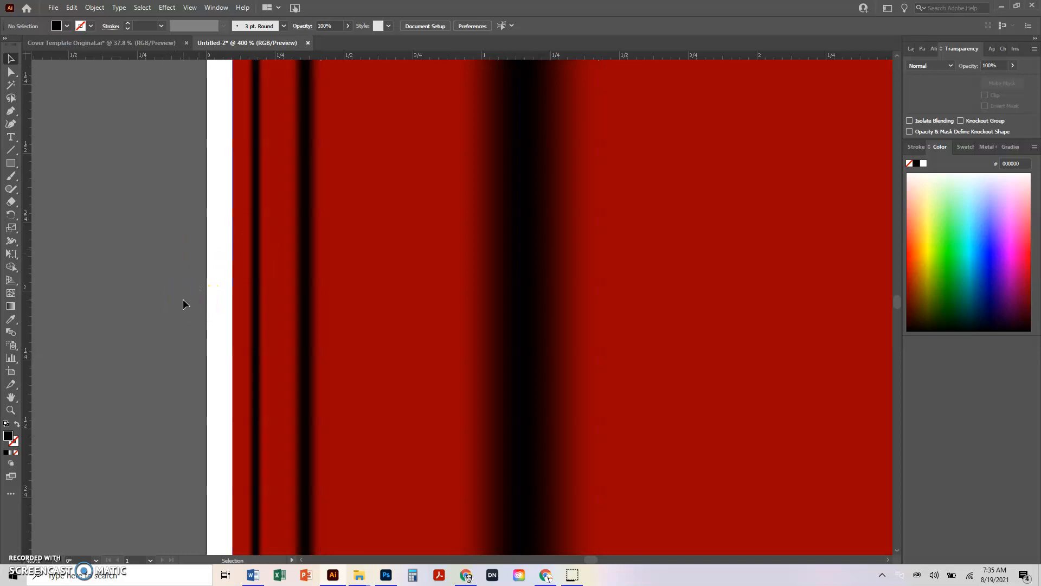
left_click(298, 223)
scroll(304, 223, "up", 5)
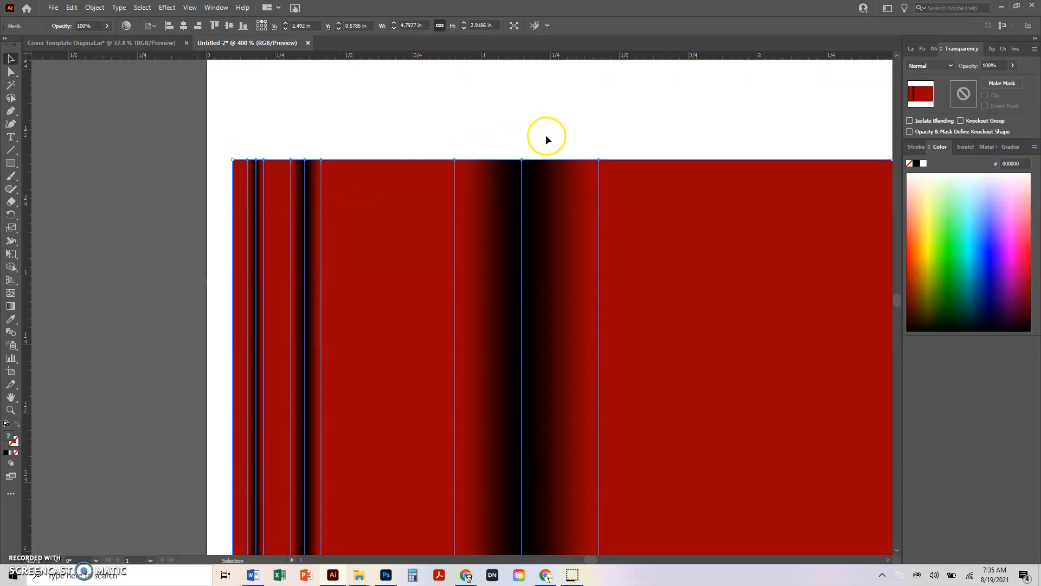
left_click(428, 140)
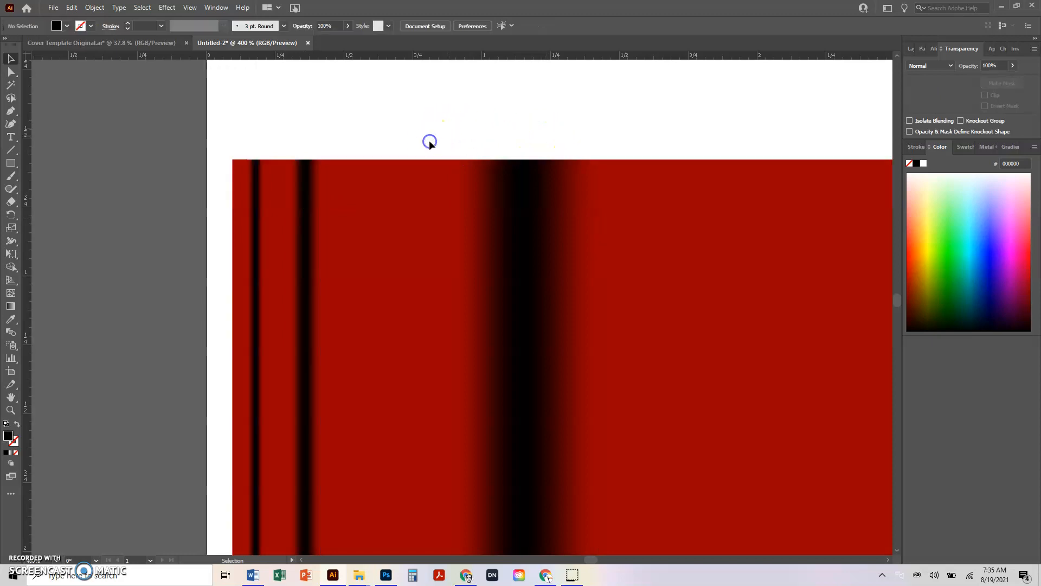
left_click(298, 237)
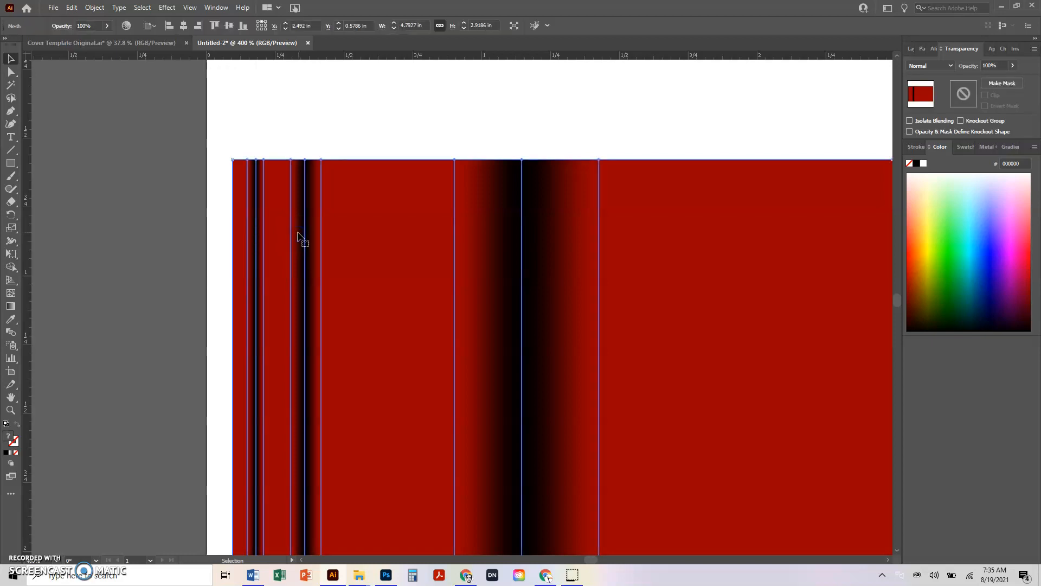